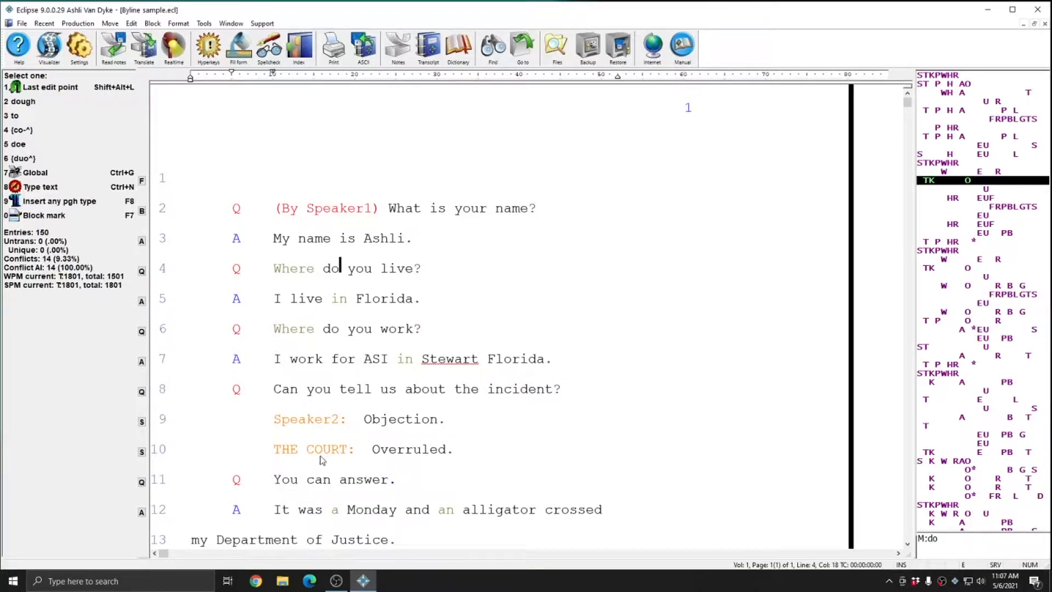
- Enable Insert missing BY lines in the user's Translate settings
left_click(275, 480)
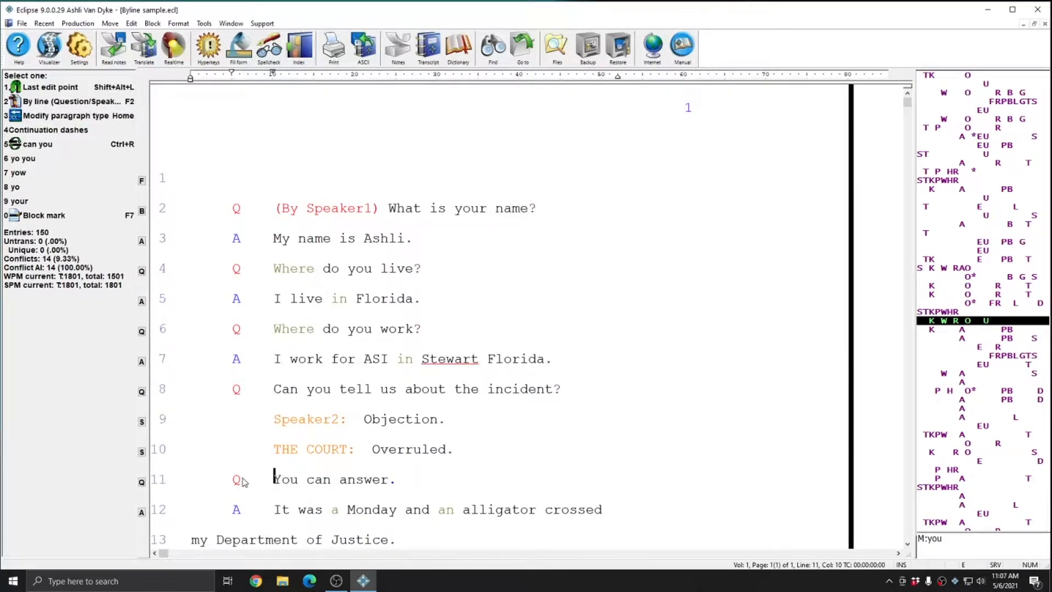
scroll(276, 482, "down", 5)
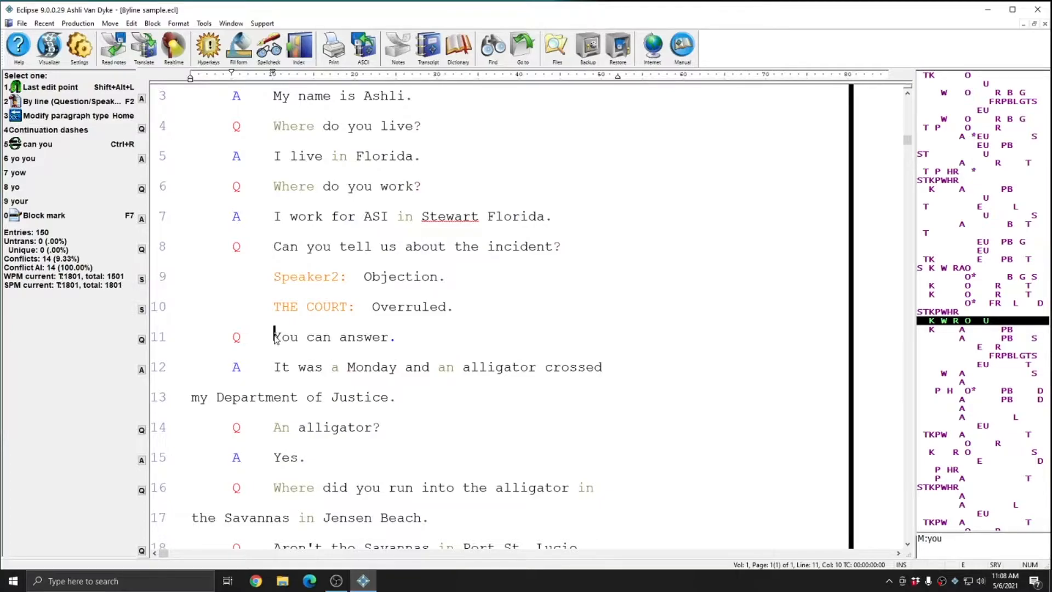
left_click(79, 45)
left_click(519, 207)
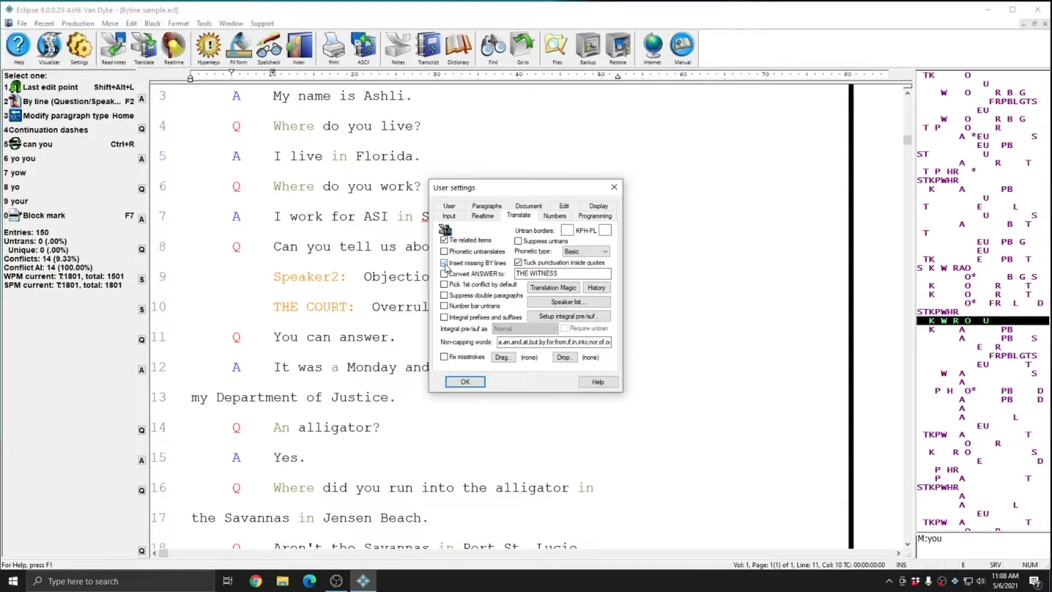
left_click(465, 381)
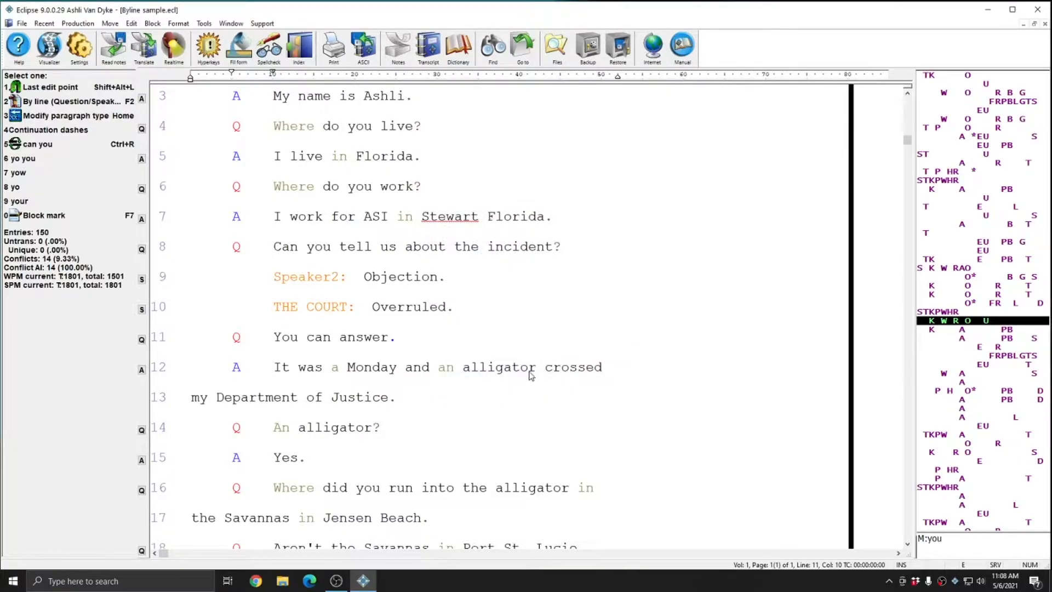
- Compare the first question's by line on line 2 with the question on line 11 following THE COURT's ruling
left_click_drag(219, 336, 334, 337)
left_click(333, 337)
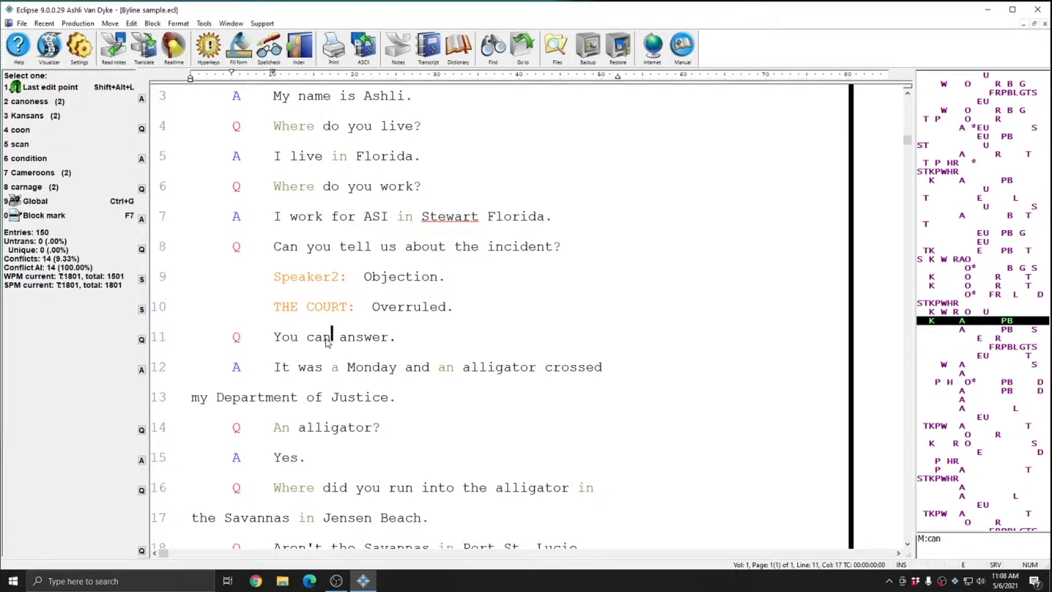
scroll(326, 359, "up", 2)
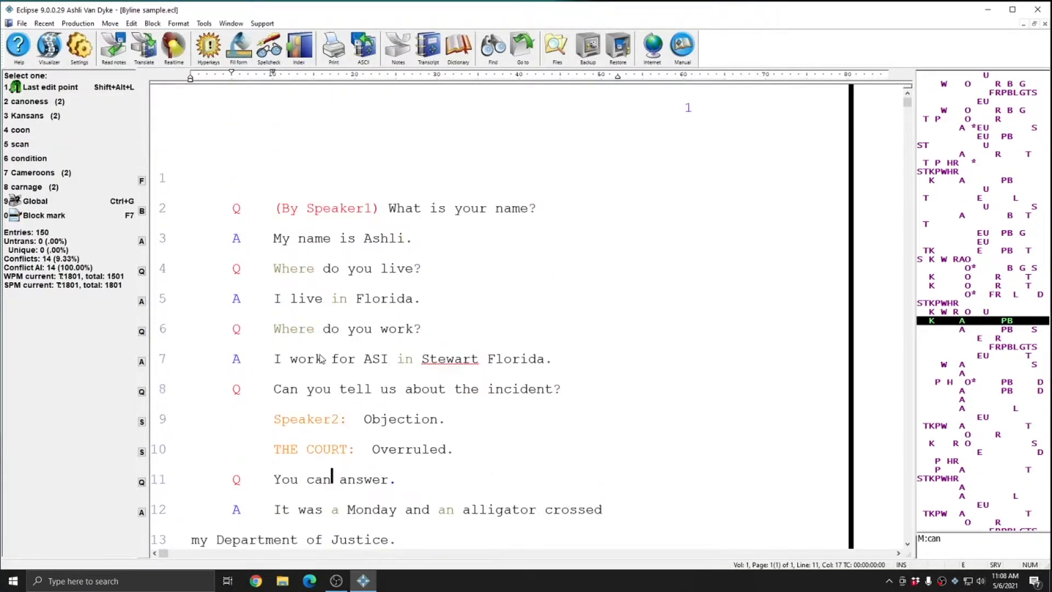
left_click(286, 208)
left_click(430, 206)
right_click(432, 210)
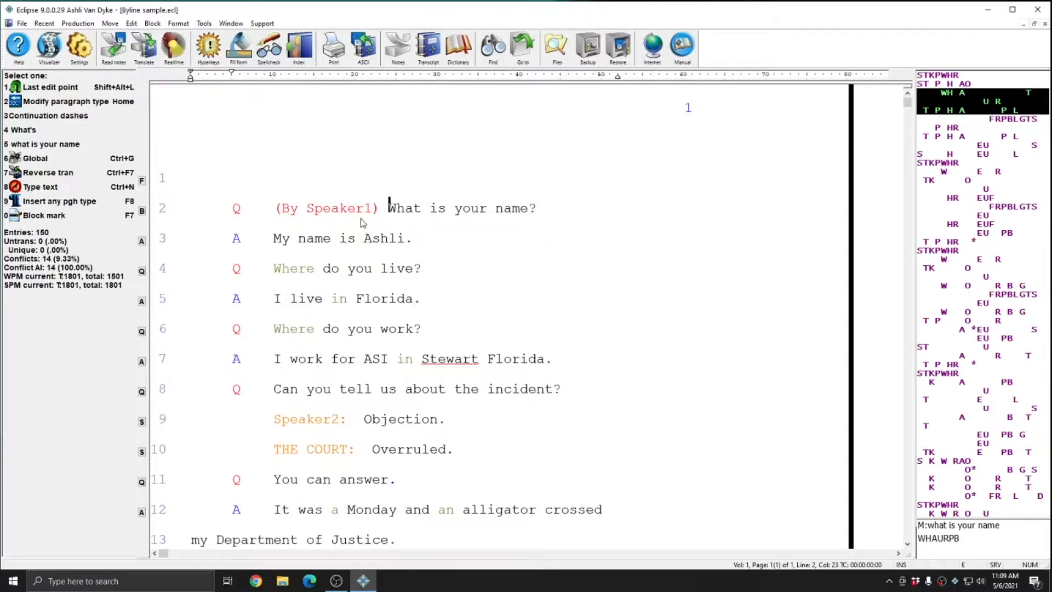
left_click(290, 213)
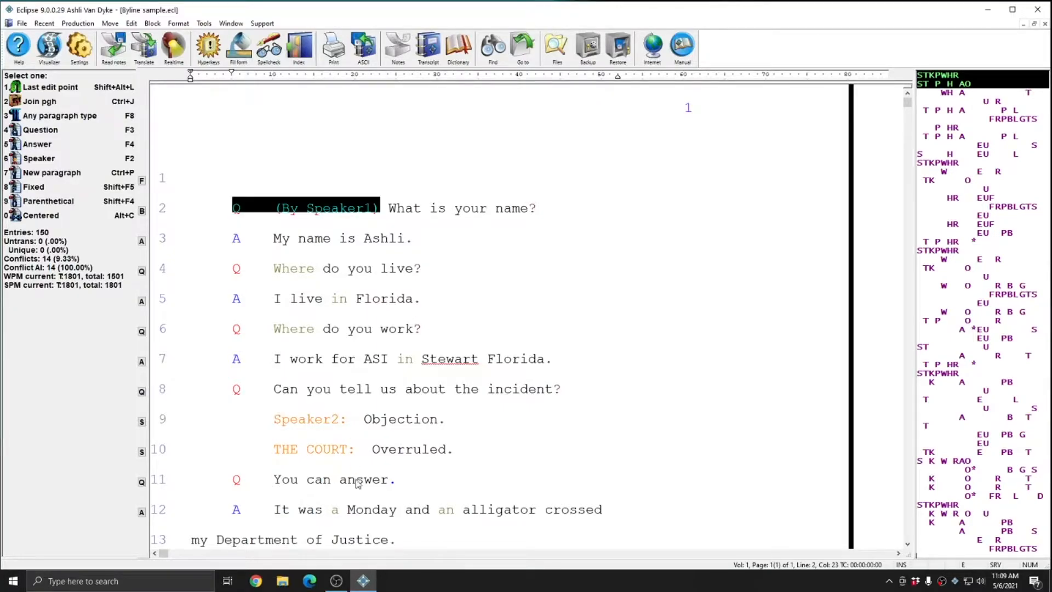
left_click(275, 480)
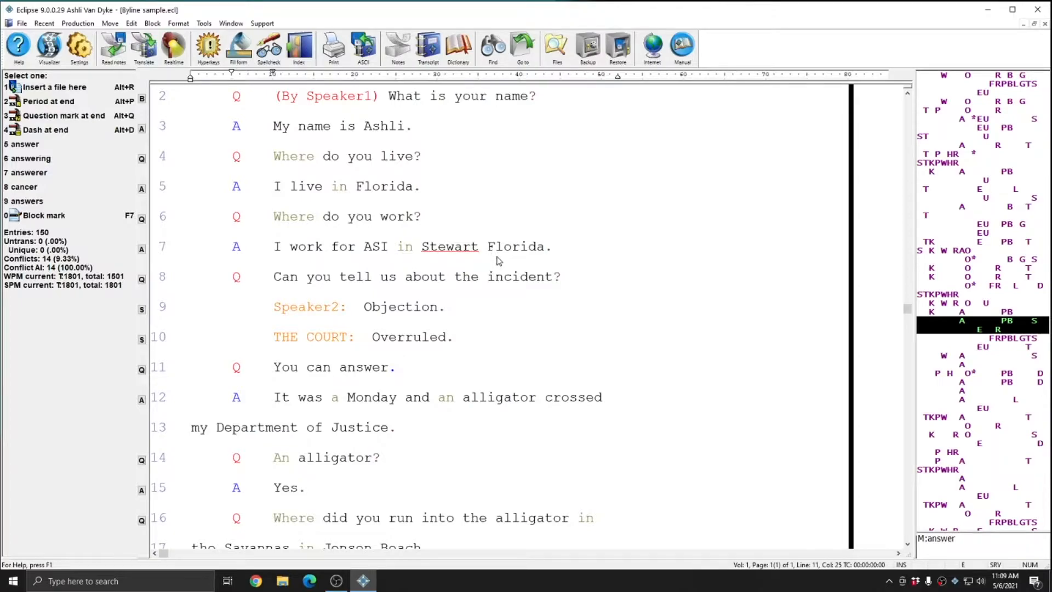
- Close the transcript and retranslate Byline sample.not in Virtual realtime mode, advancing the strokes past the court's ruling
key("Escape")
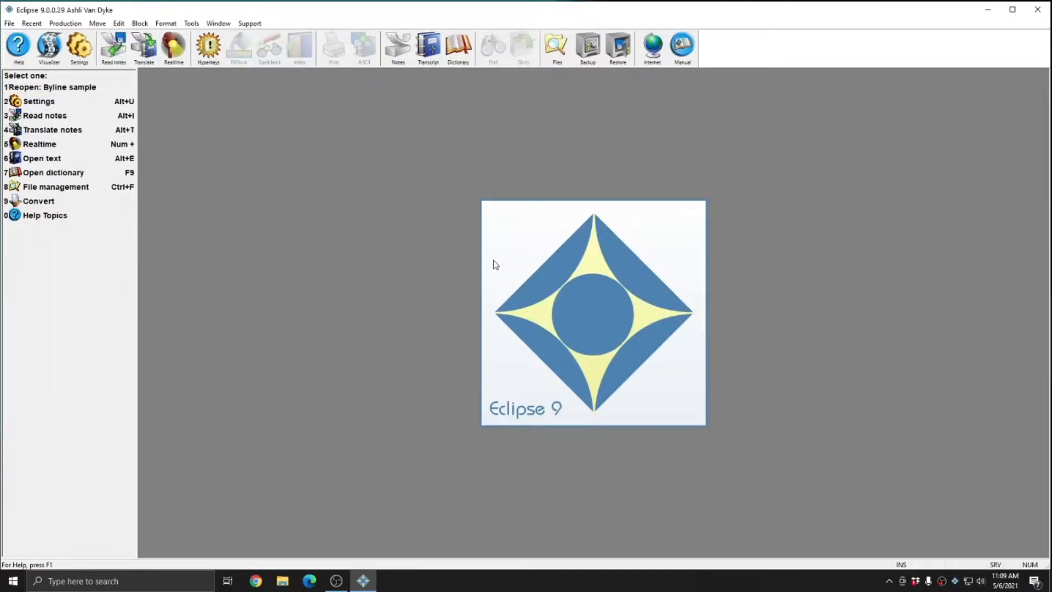
key("alt+t")
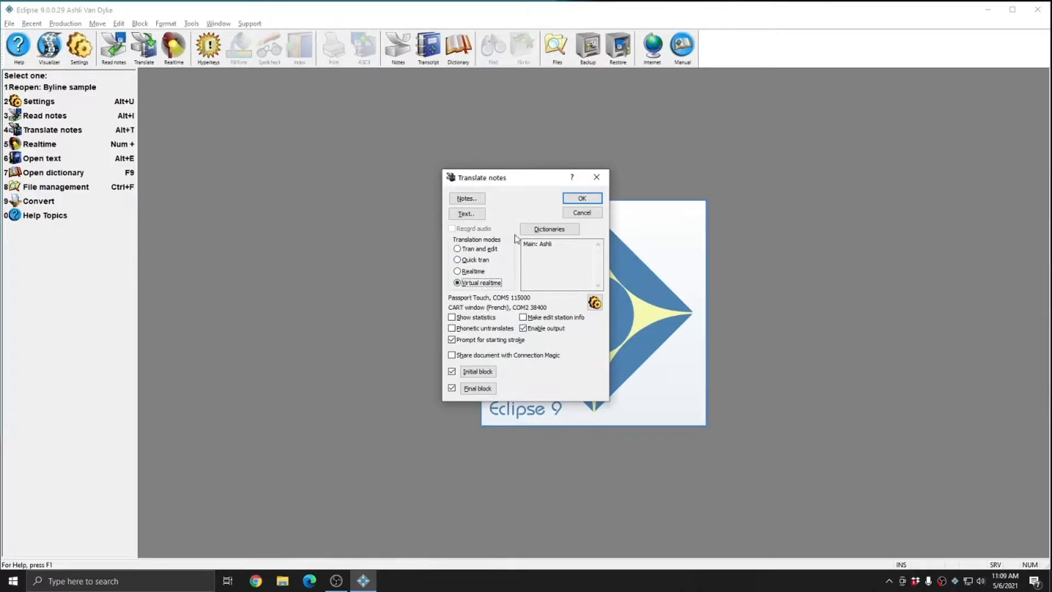
left_click(465, 198)
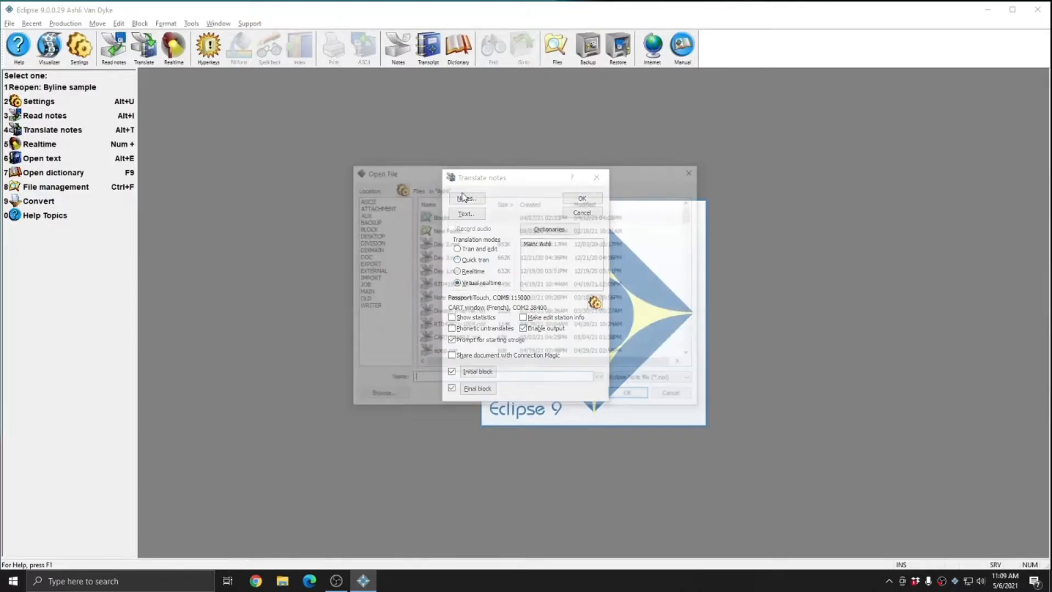
left_click(448, 230)
double_click(448, 230)
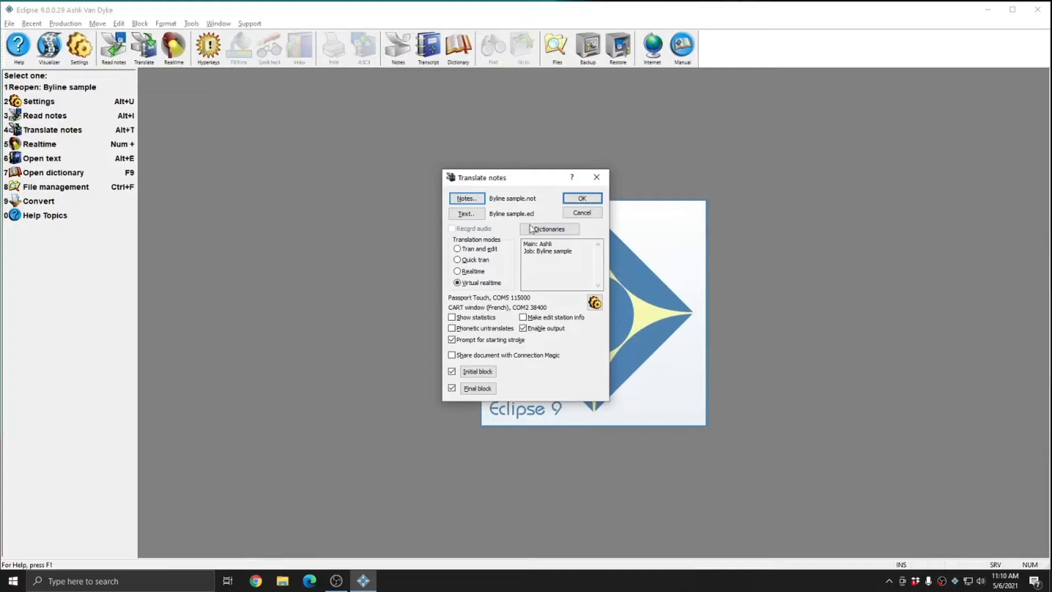
left_click(586, 198)
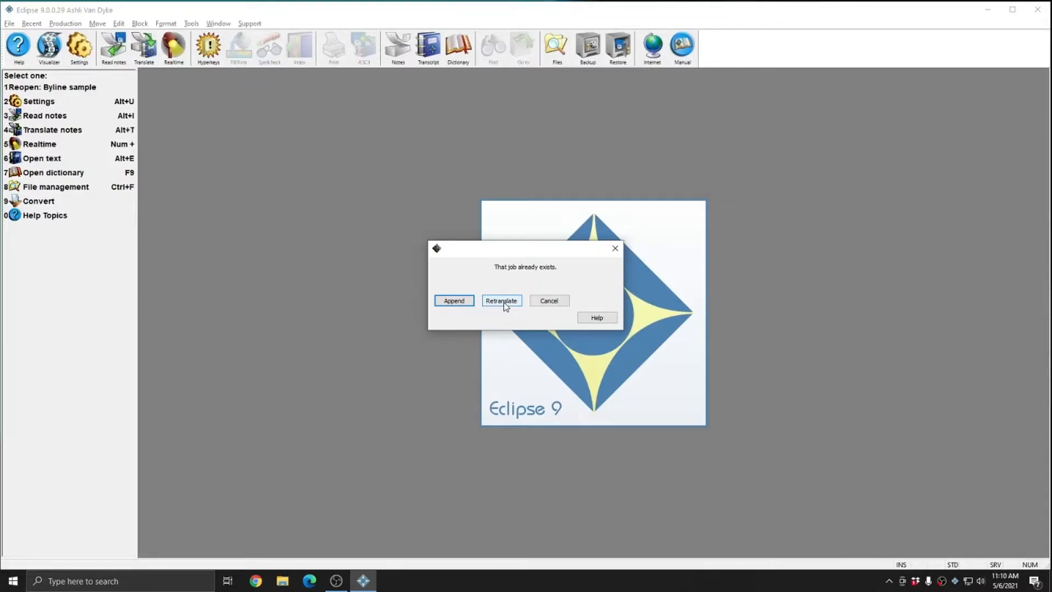
left_click(504, 301)
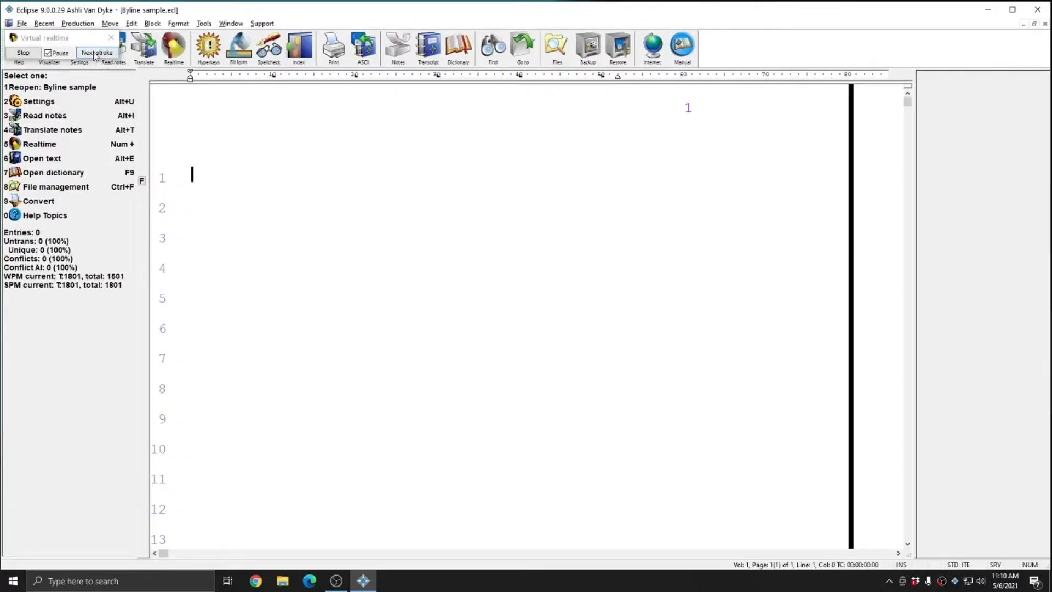
left_click(86, 54)
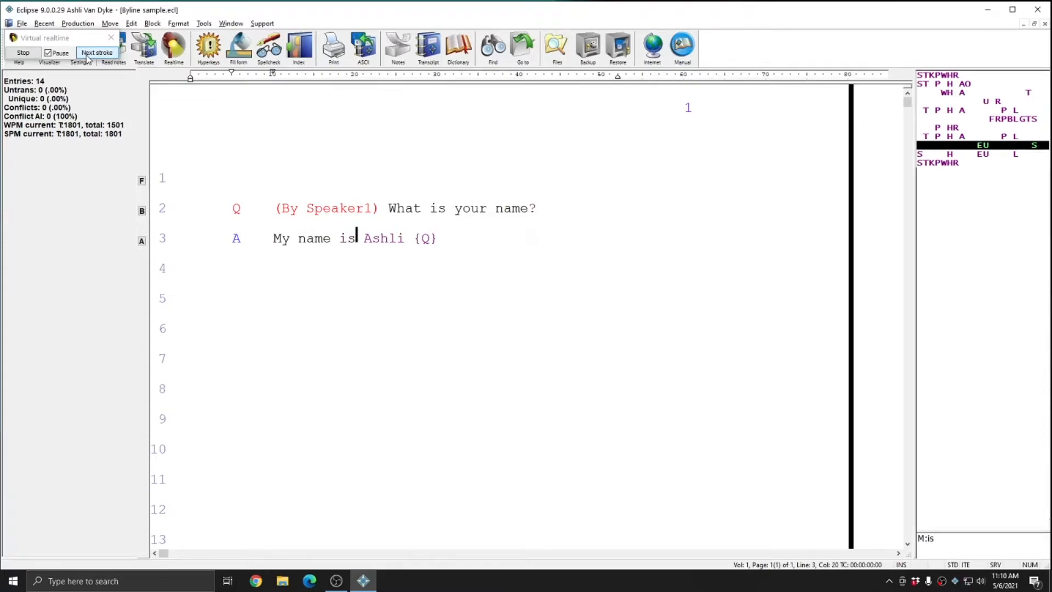
left_click(87, 55)
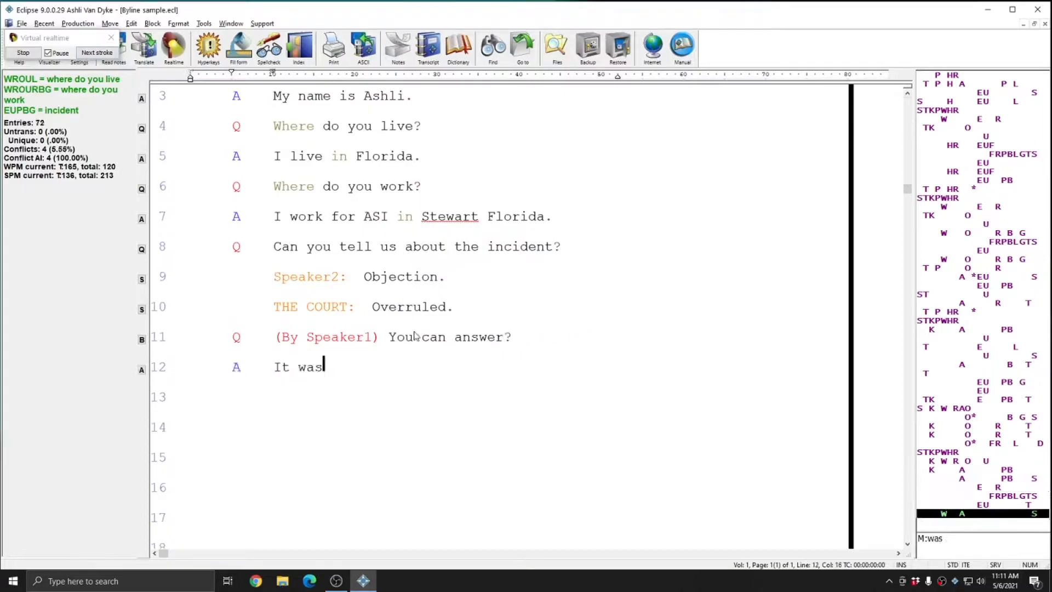
- Examine the by lines and their steno strokes at the first question and at the question following THE COURT's ruling
left_click(305, 341)
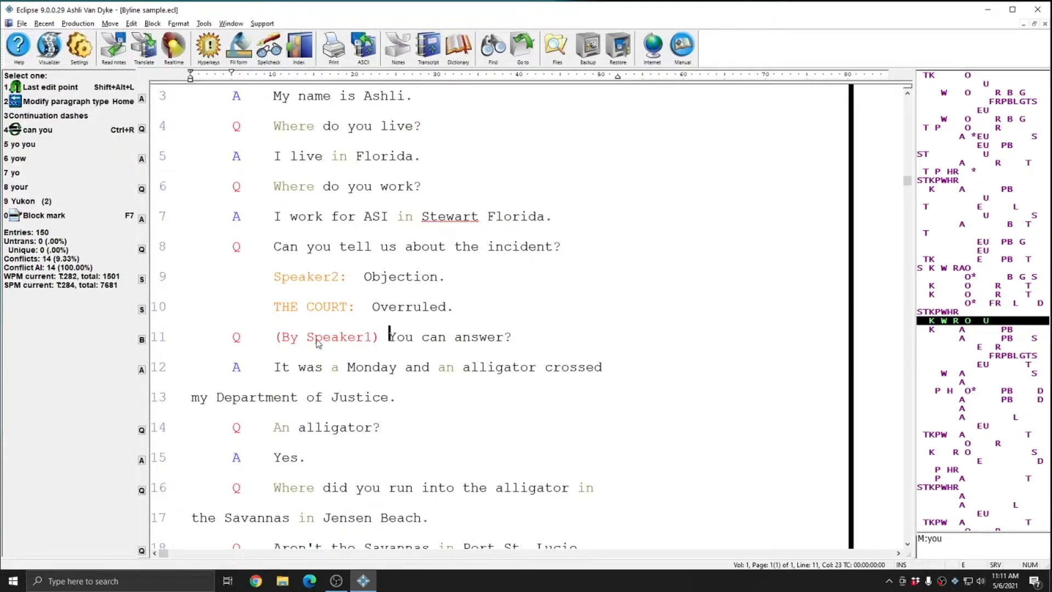
left_click(319, 342)
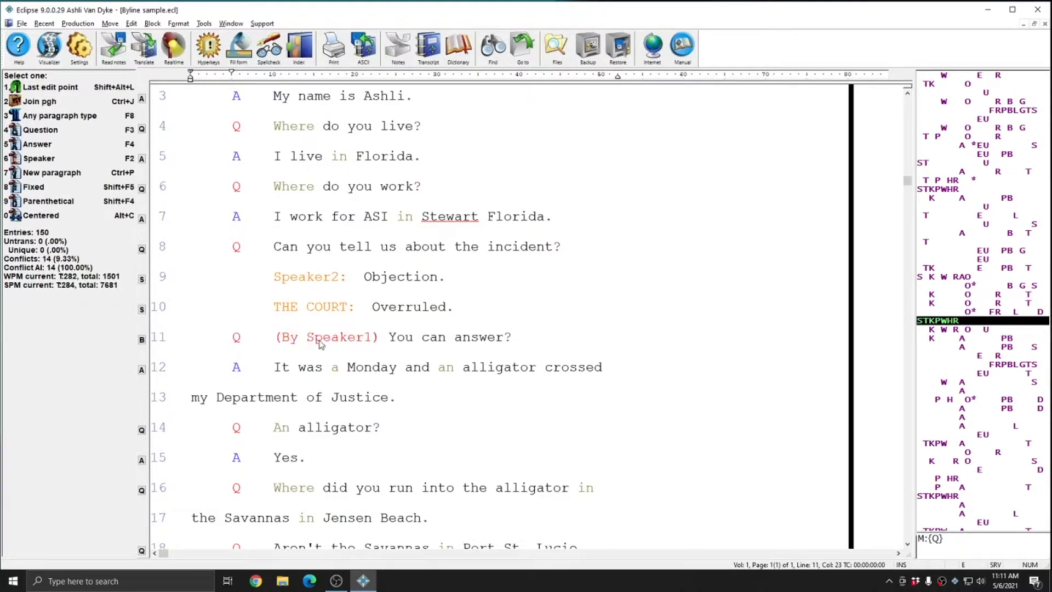
scroll(320, 343, "up", 2)
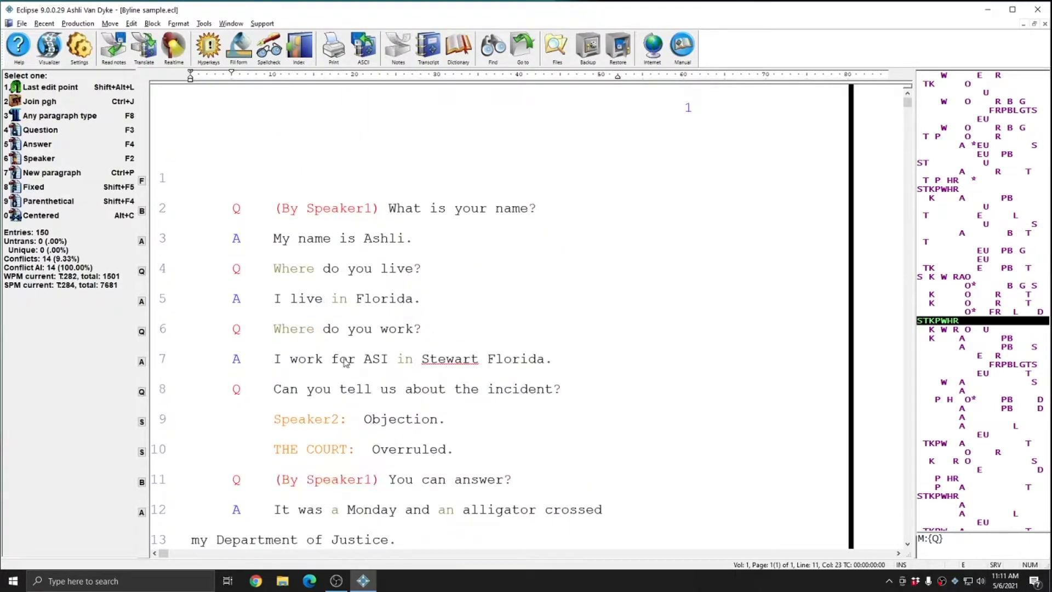
left_click(323, 211)
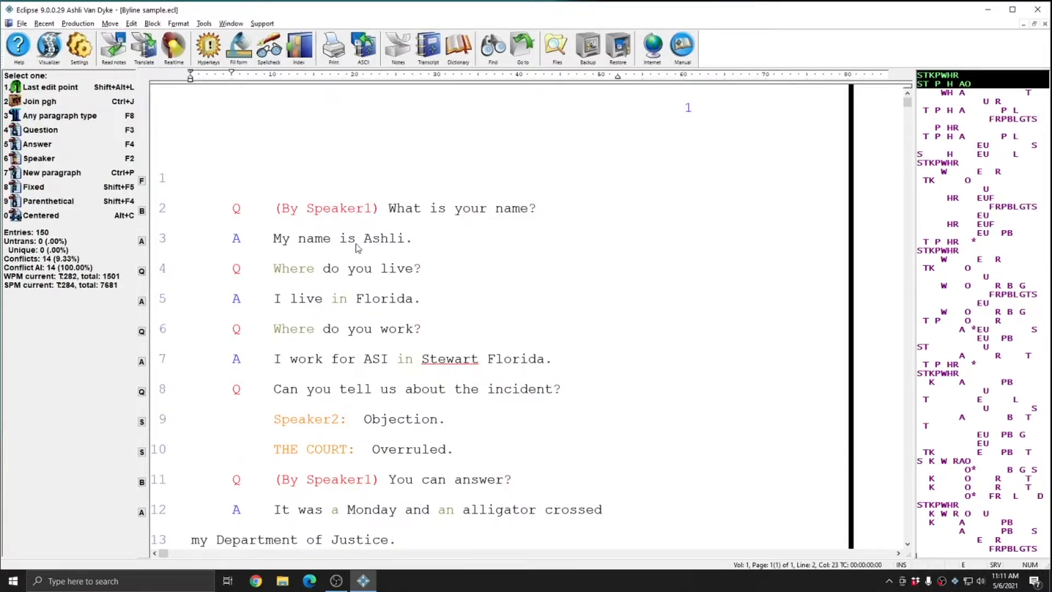
left_click(332, 479)
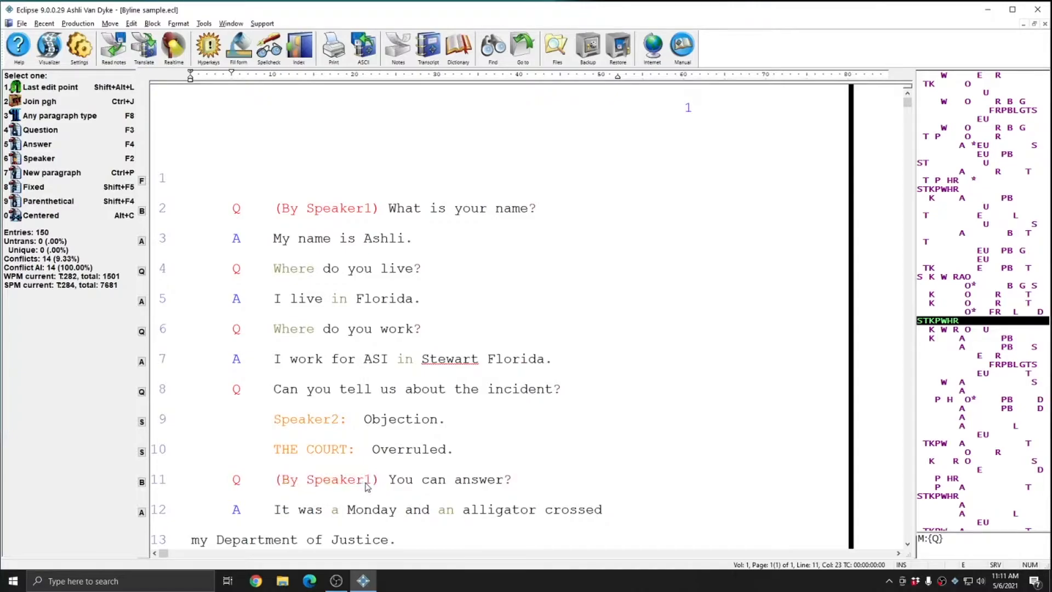
left_click(370, 455)
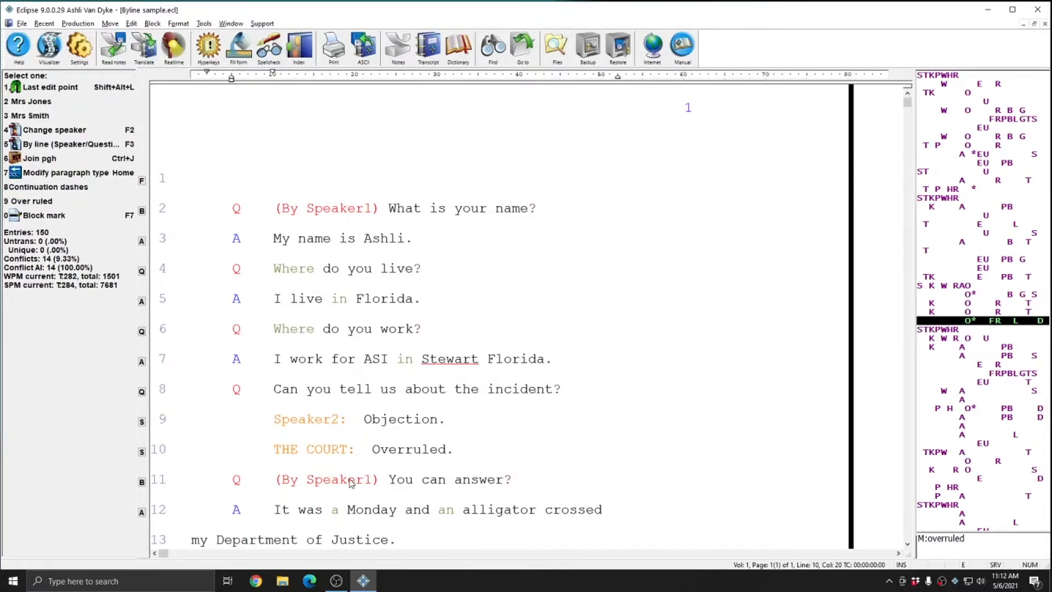
left_click(352, 480)
left_click(373, 451)
scroll(376, 466, "down", 3)
left_click(390, 336)
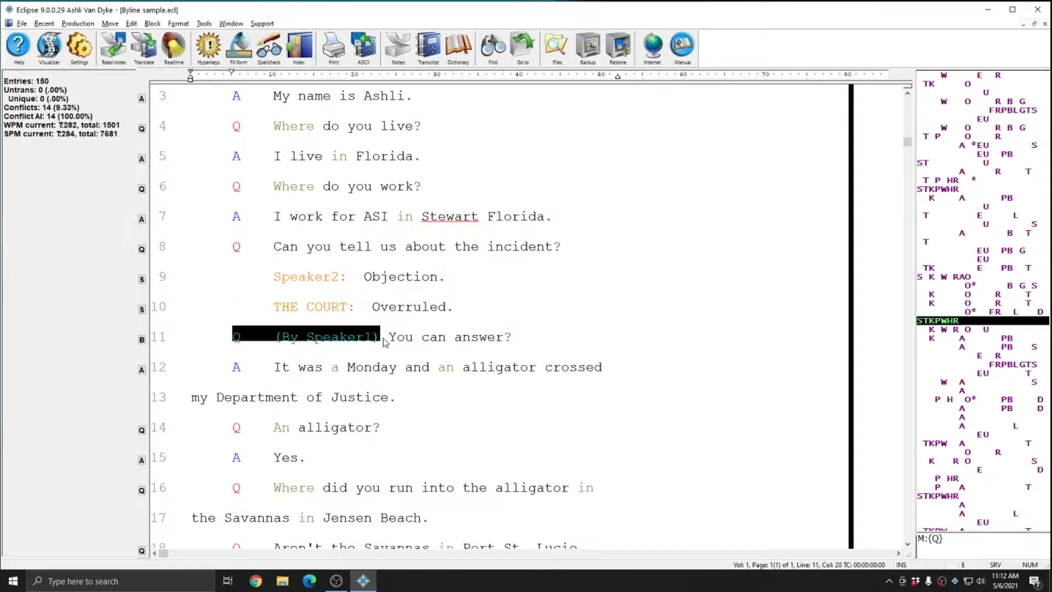
right_click(391, 335)
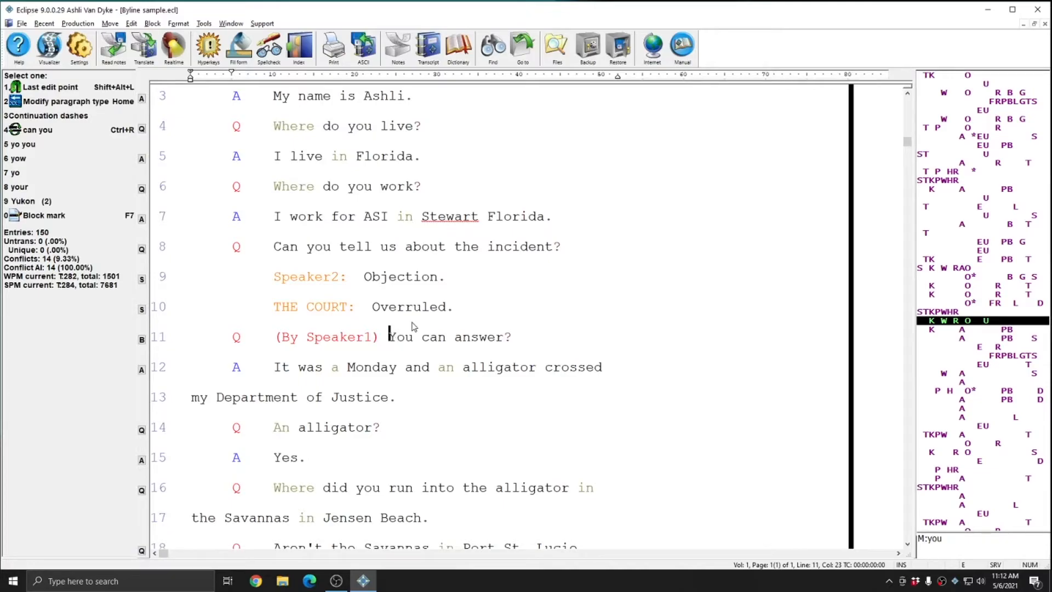
- Clear the Question + Speaker template in the By line formats and save the user settings
left_click(79, 47)
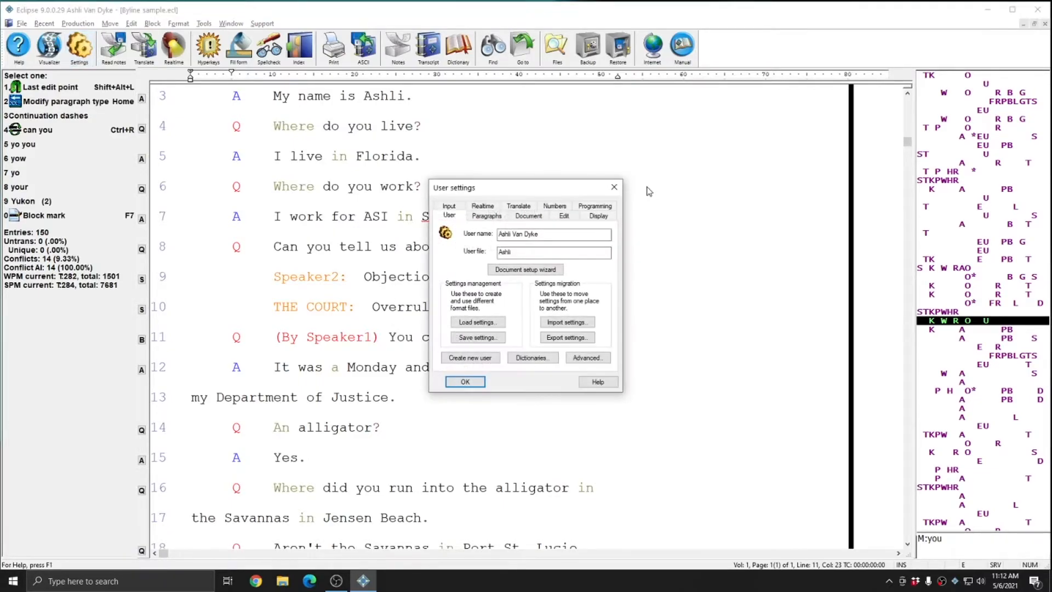
left_click(564, 216)
left_click(555, 230)
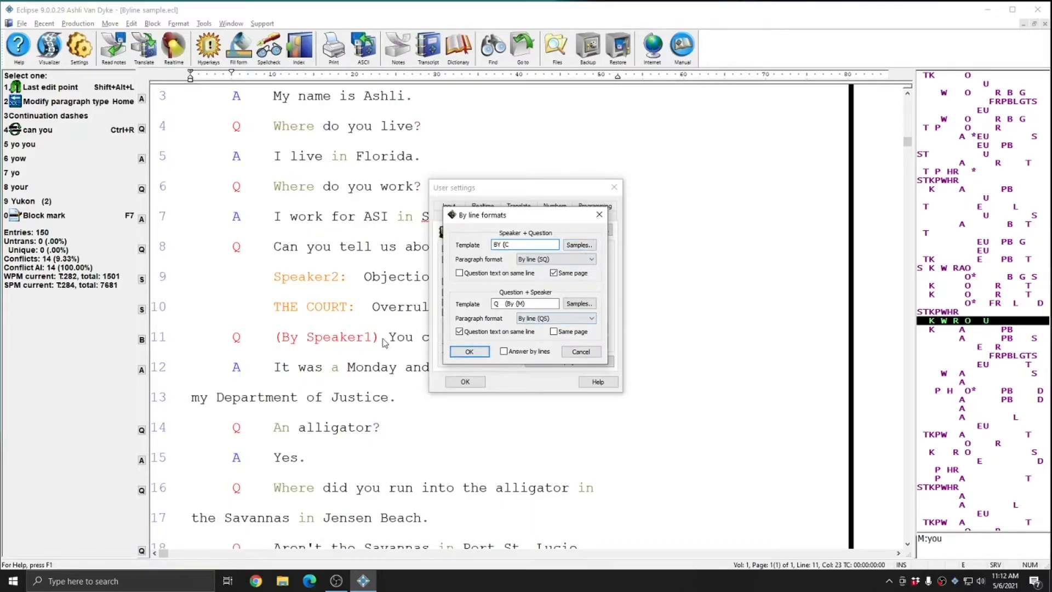
left_click_drag(550, 303, 443, 296)
left_click(556, 303)
left_click(522, 246)
left_click(544, 304)
left_click_drag(547, 304, 451, 307)
left_click(547, 304)
left_click_drag(546, 304, 484, 307)
left_click(541, 302)
double_click(541, 304)
left_click(552, 305)
left_click_drag(551, 306, 472, 305)
key("BackSpace")
left_click(474, 352)
left_click(476, 380)
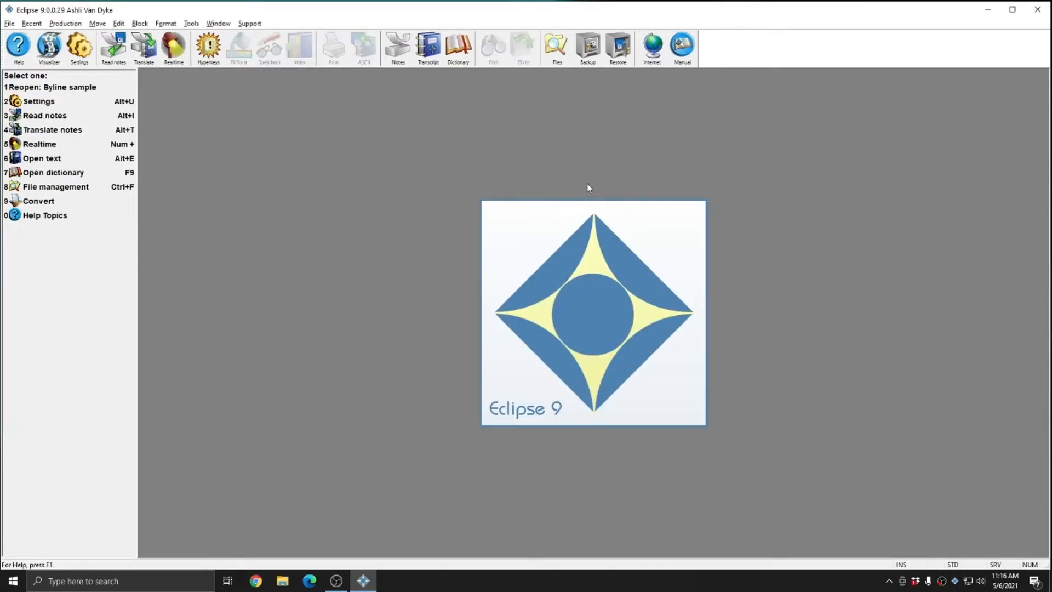
- Translate Byline sampe SQ.not in Virtual realtime mode and advance the strokes through the first question
key("alt+t")
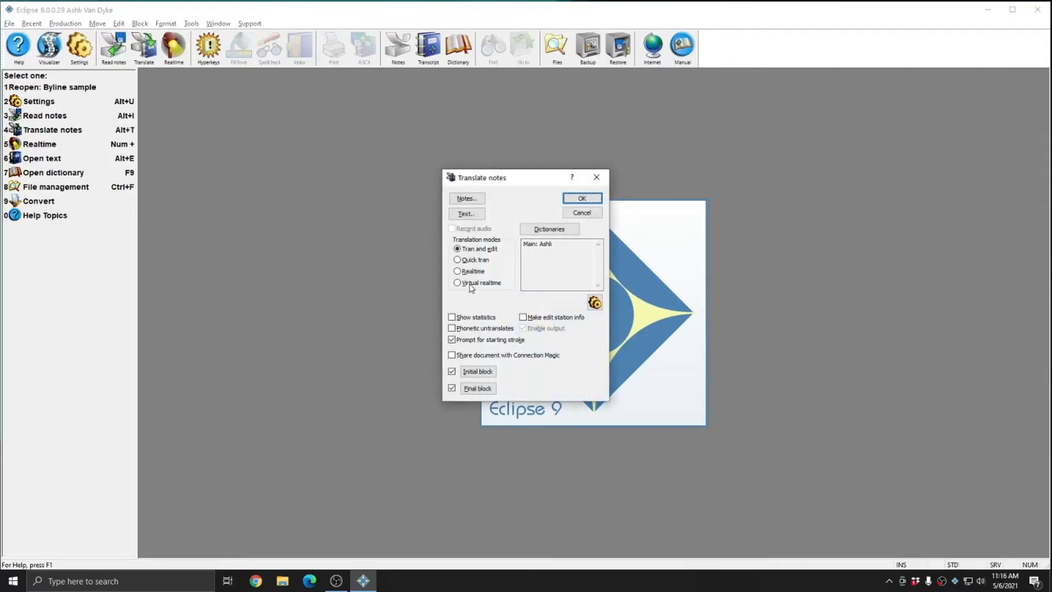
left_click(470, 200)
type("b")
double_click(451, 243)
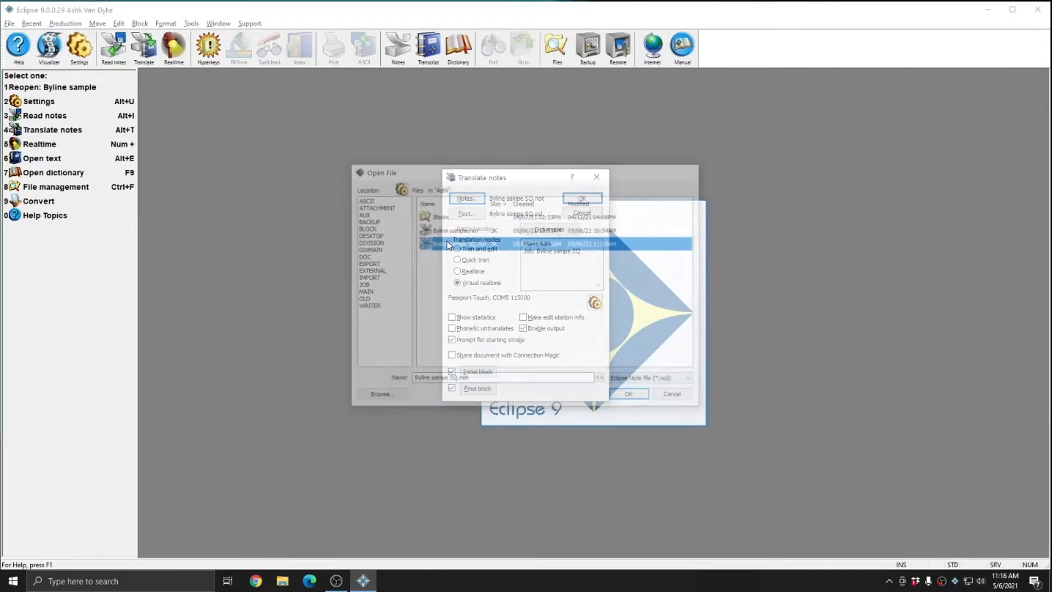
left_click(584, 200)
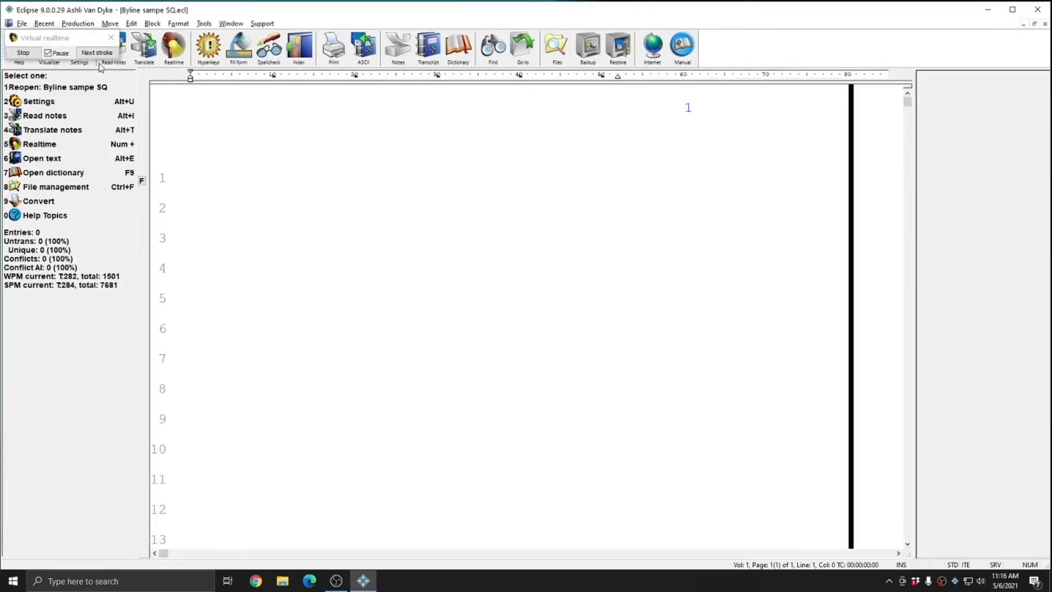
left_click(97, 52)
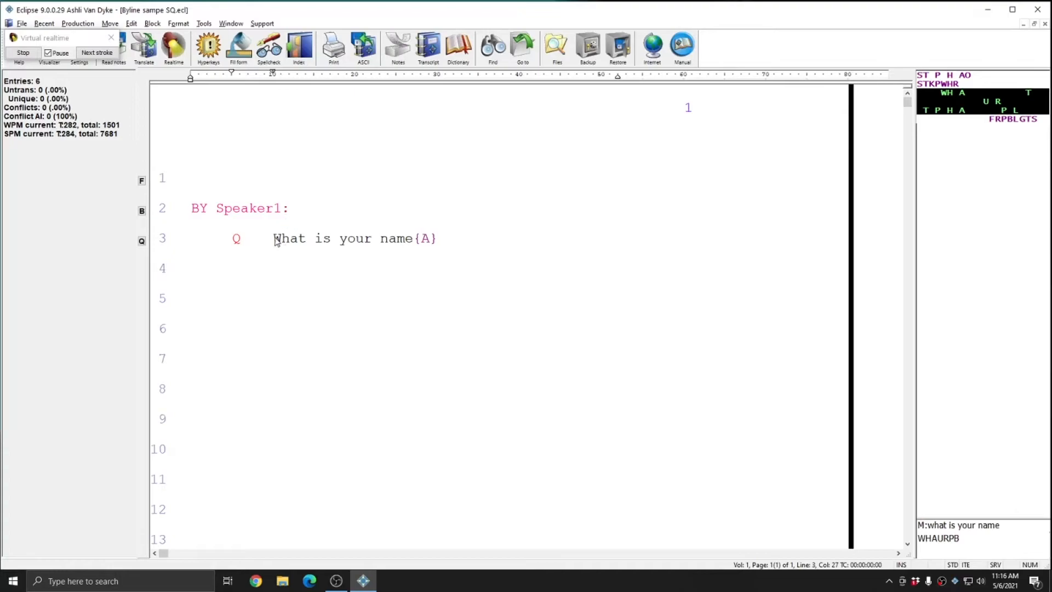
- Check the Speaker + Question template in the By line formats and continue the virtual realtime strokes past the court's ruling
left_click_drag(80, 39, 81, 67)
left_click(80, 46)
left_click(532, 268)
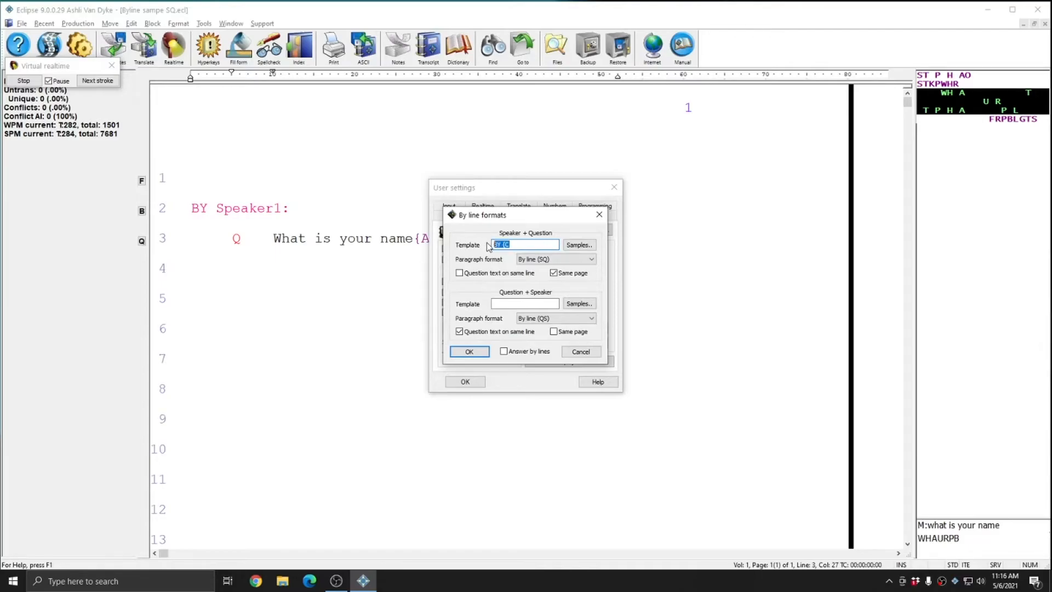
left_click(599, 214)
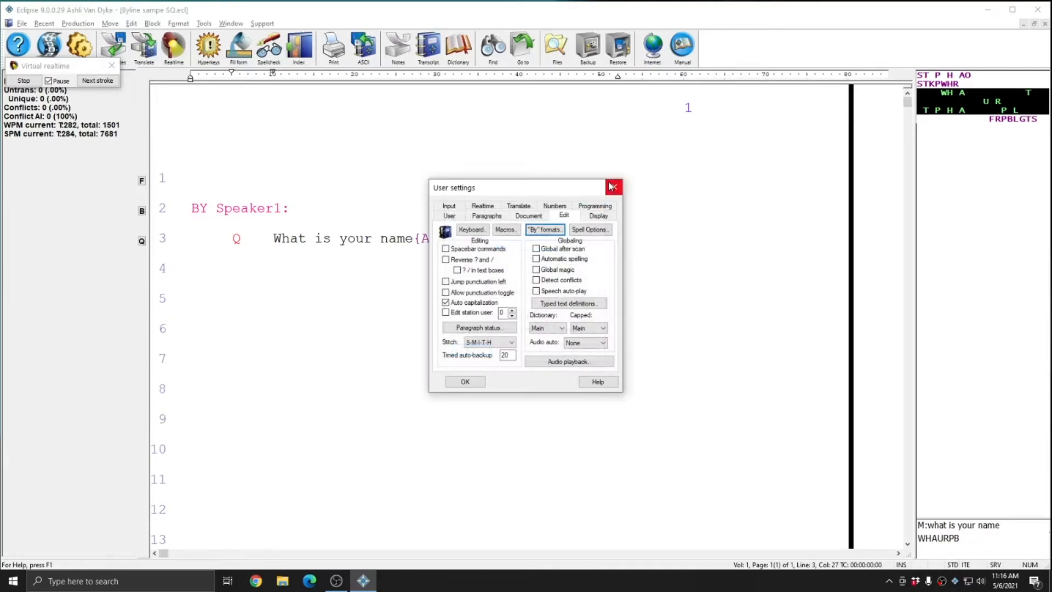
left_click(614, 188)
left_click(98, 81)
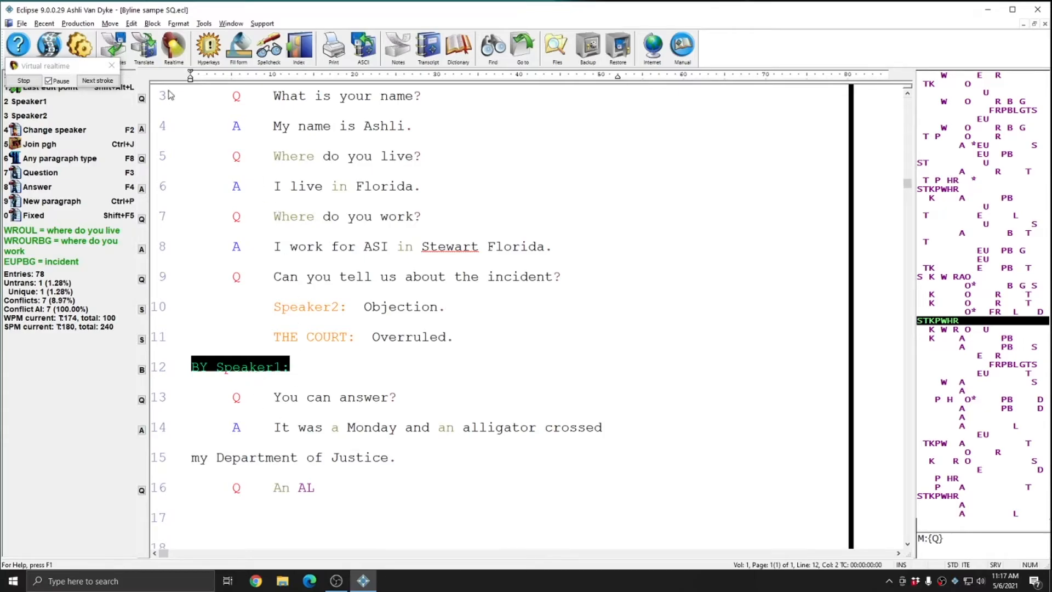
- Reopen the By line formats and examine the Speaker + Question and Question + Speaker templates
left_click(83, 45)
left_click(564, 215)
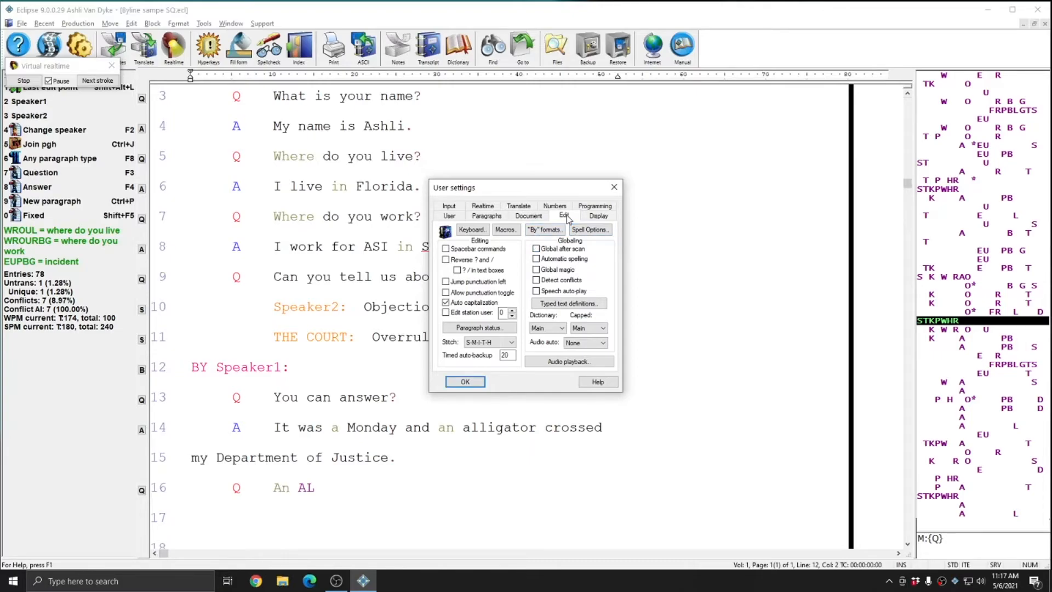
left_click(551, 230)
left_click(545, 302)
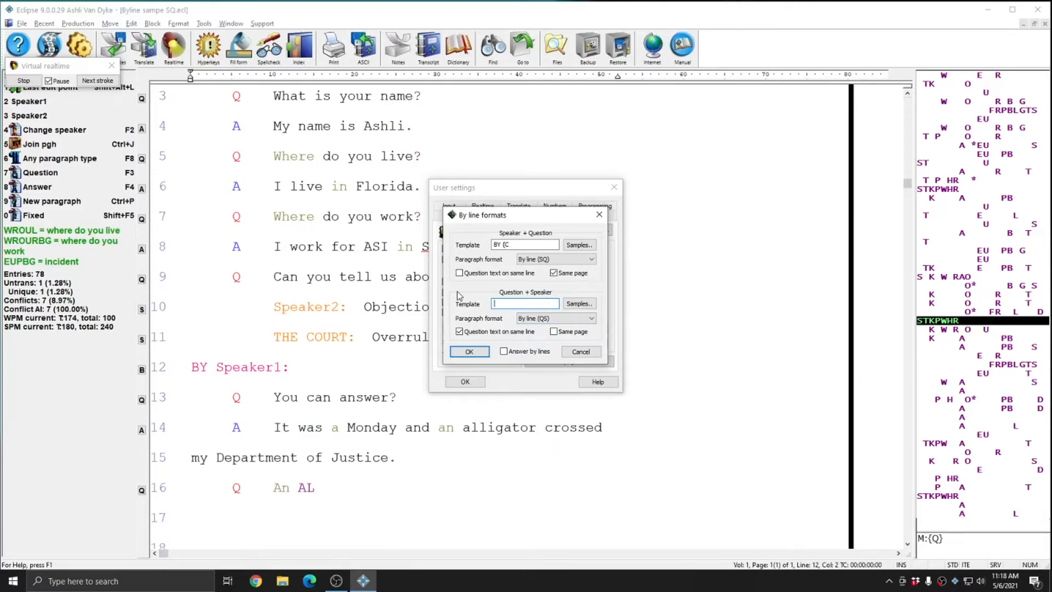
double_click(551, 247)
left_click(548, 247)
left_click(548, 304)
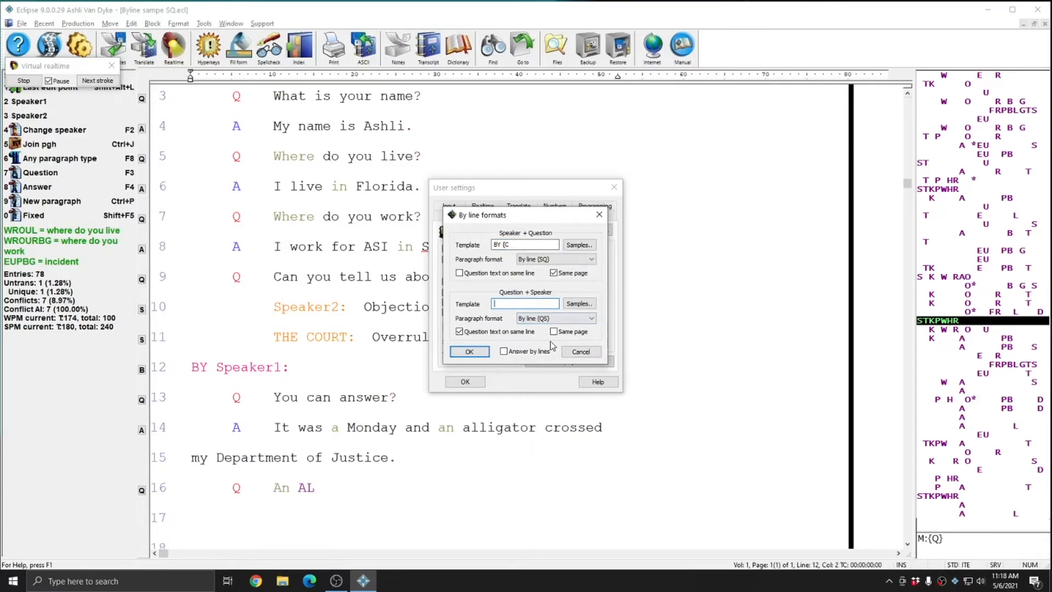